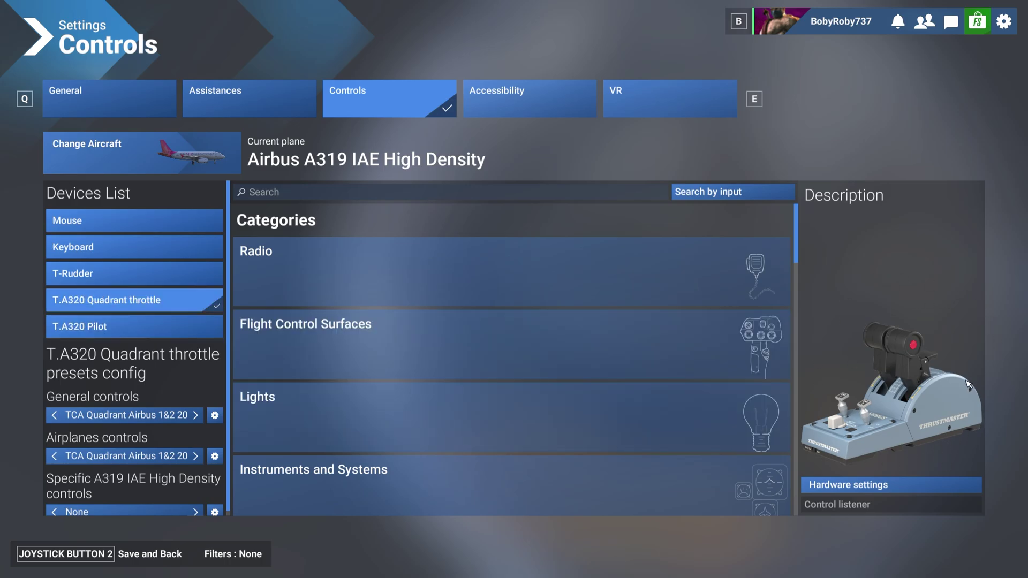
Filter the T.A320 Quadrant throttle's controls to show only the assigned ones.
click(115, 327)
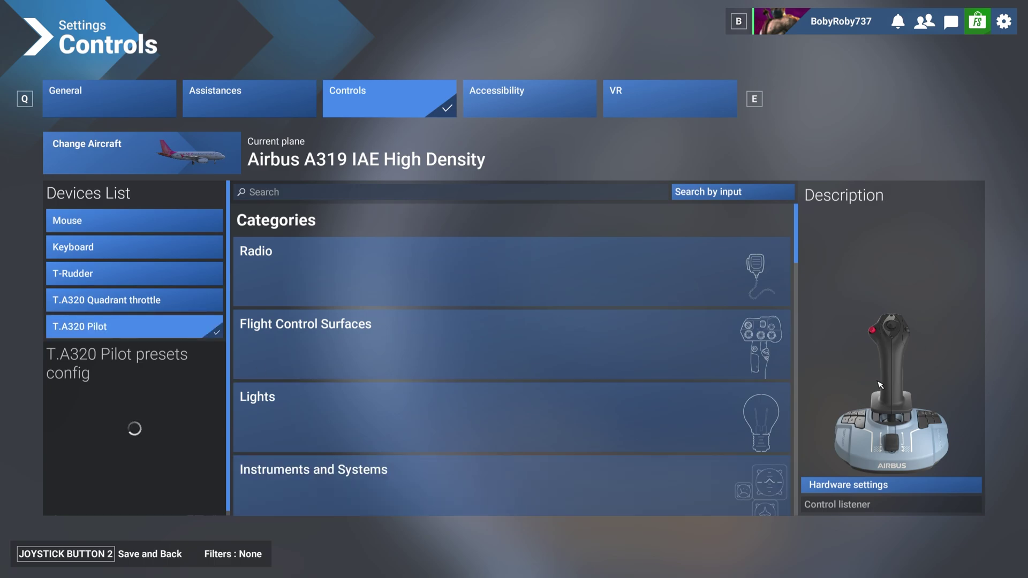
click(145, 306)
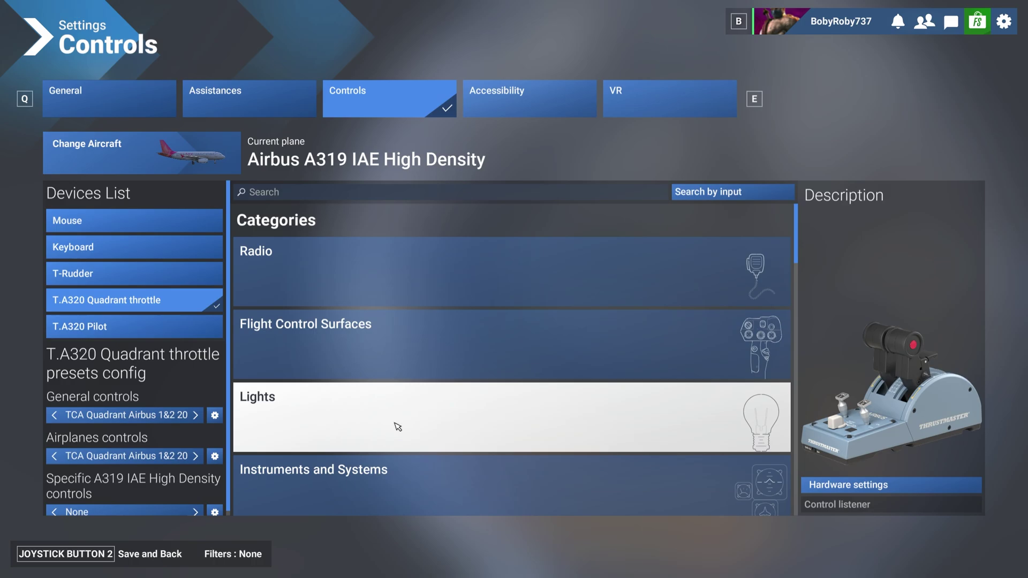
click(243, 557)
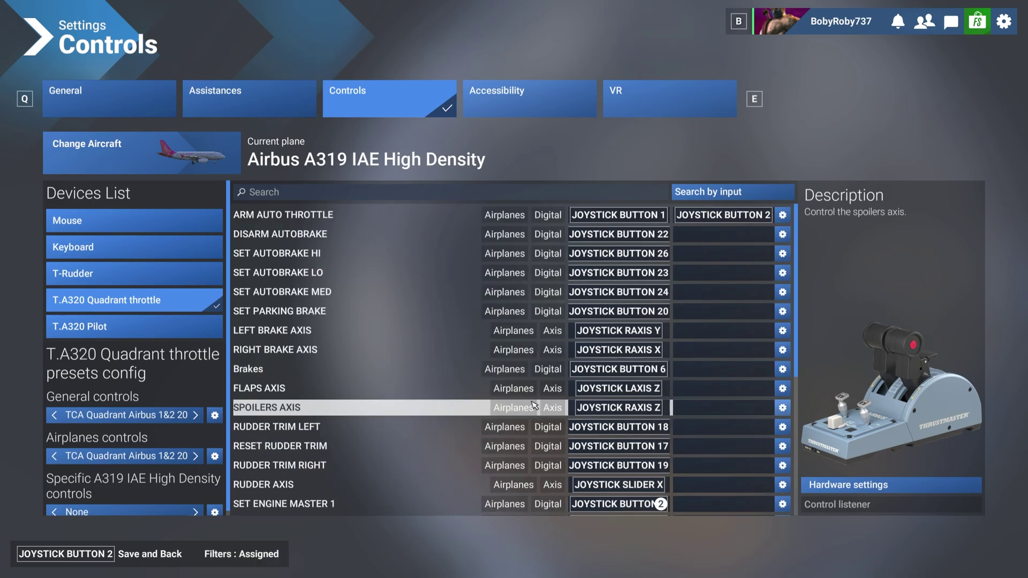
Delete the control assigned to THROTTLE 1 AXIS (0 to 100%) on the quadrant.
scroll(696, 396, down, 5)
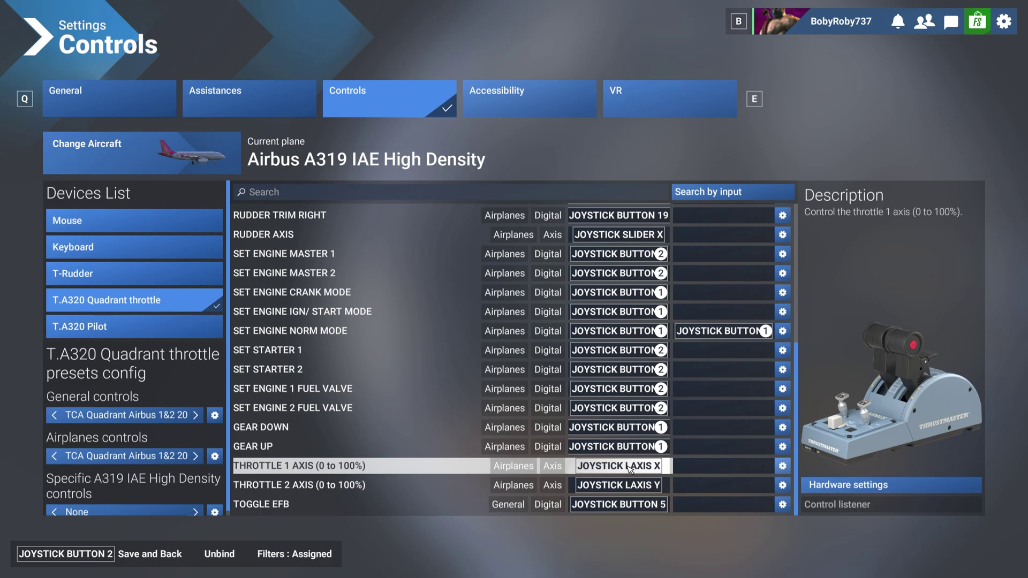
click(783, 466)
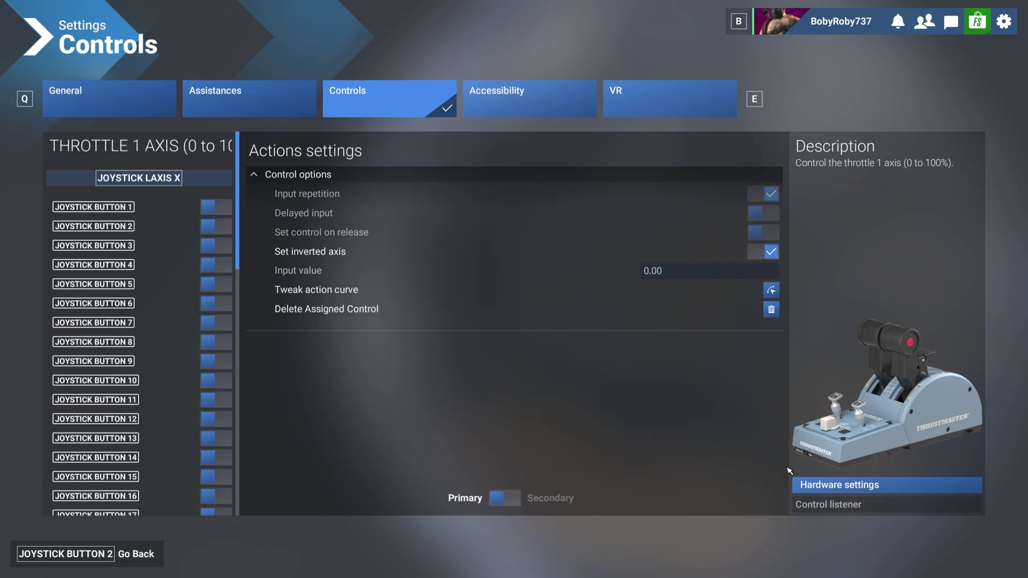
click(771, 310)
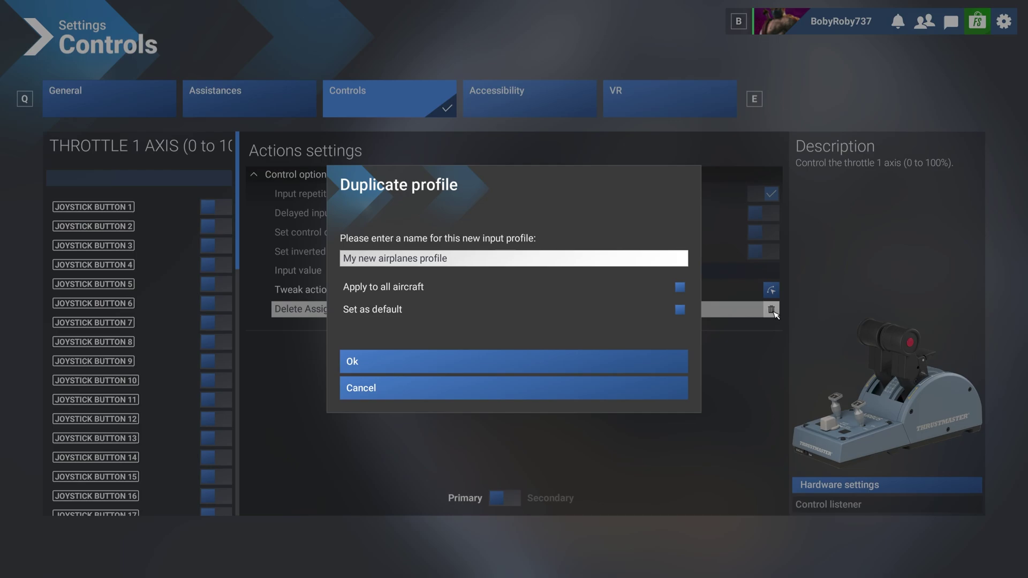
Name the duplicated airplanes input profile FENIX 2, confirm it and return to the list of assigned controls.
click(453, 262)
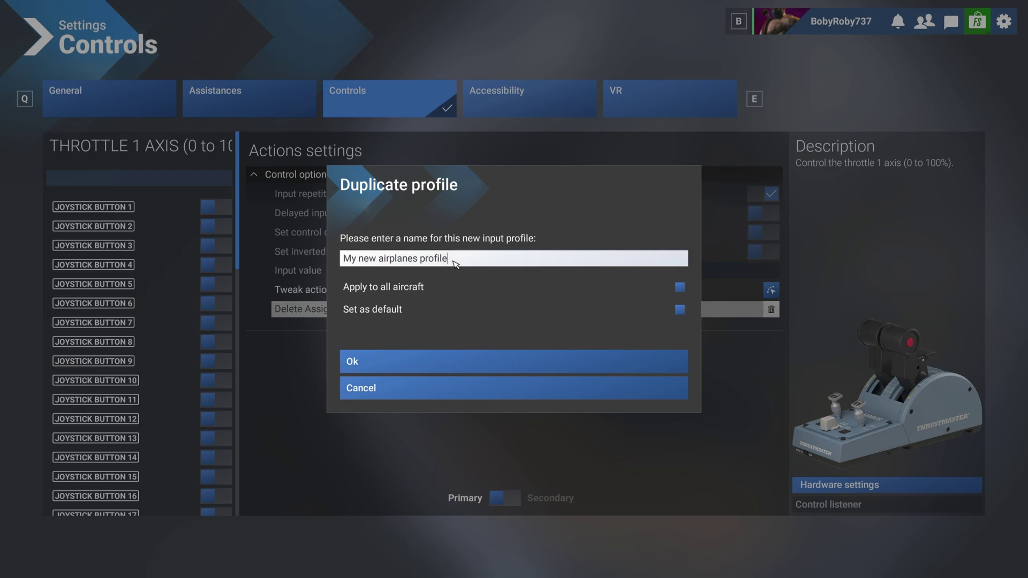
key(BackSpace)
key(BackSpace)
key(BackSpace)
key(BackSpace)
key(BackSpace)
key(BackSpace)
key(BackSpace)
key(BackSpace)
key(BackSpace)
key(BackSpace)
key(BackSpace)
key(BackSpace)
key(BackSpace)
key(BackSpace)
key(BackSpace)
key(BackSpace)
key(BackSpace)
key(BackSpace)
key(BackSpace)
key(BackSpace)
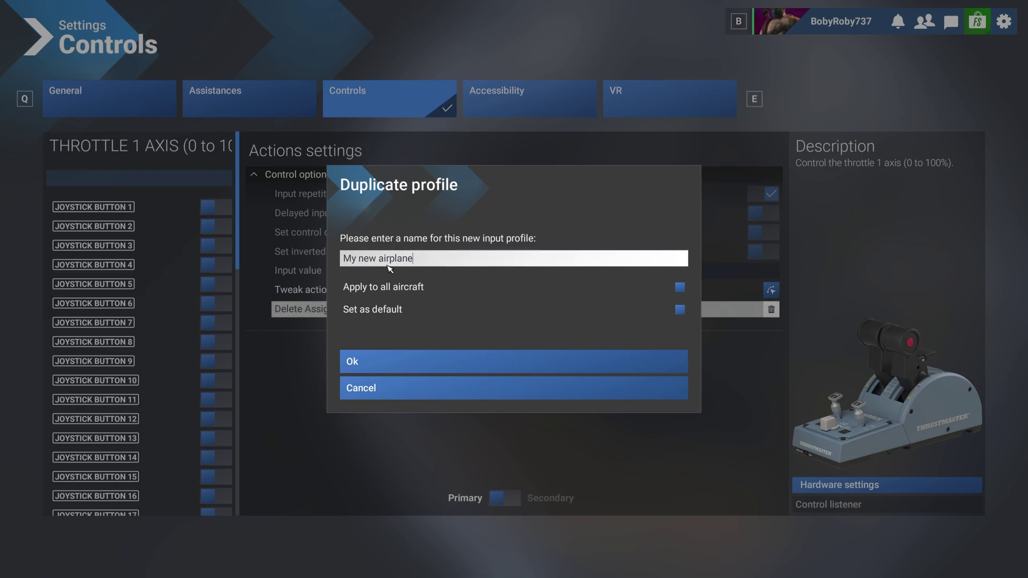
text(FENI)
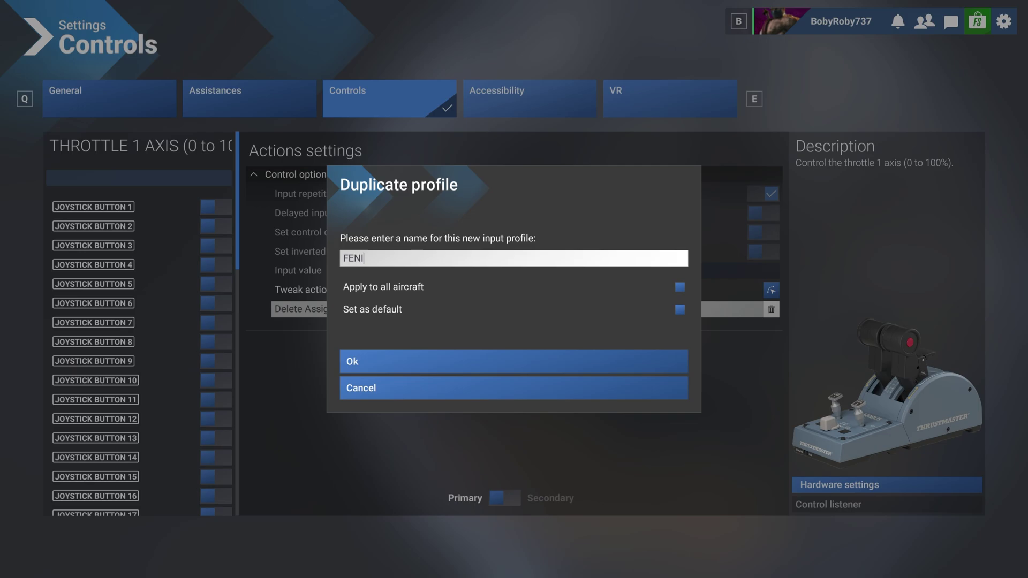
text(X )
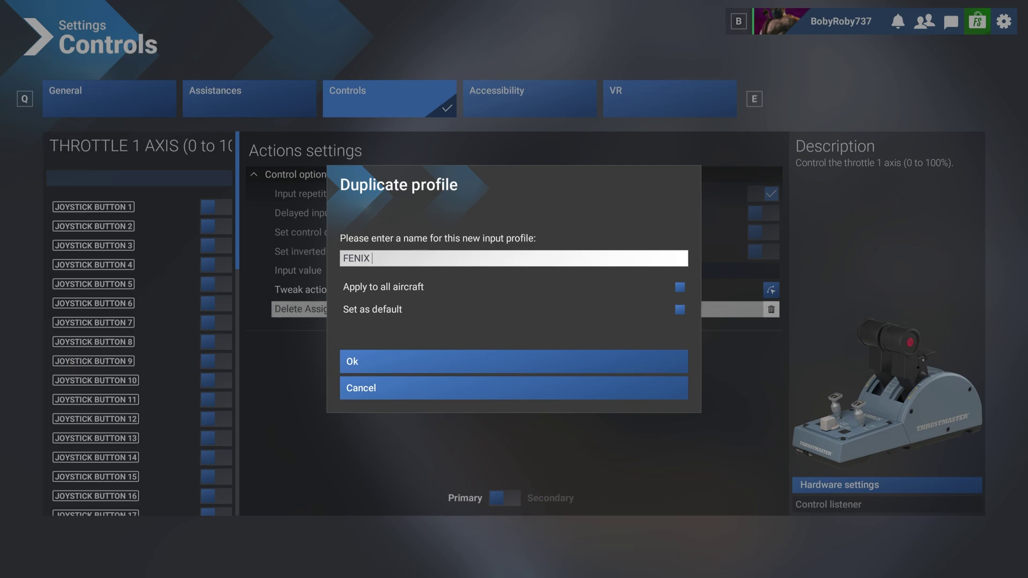
text(A2)
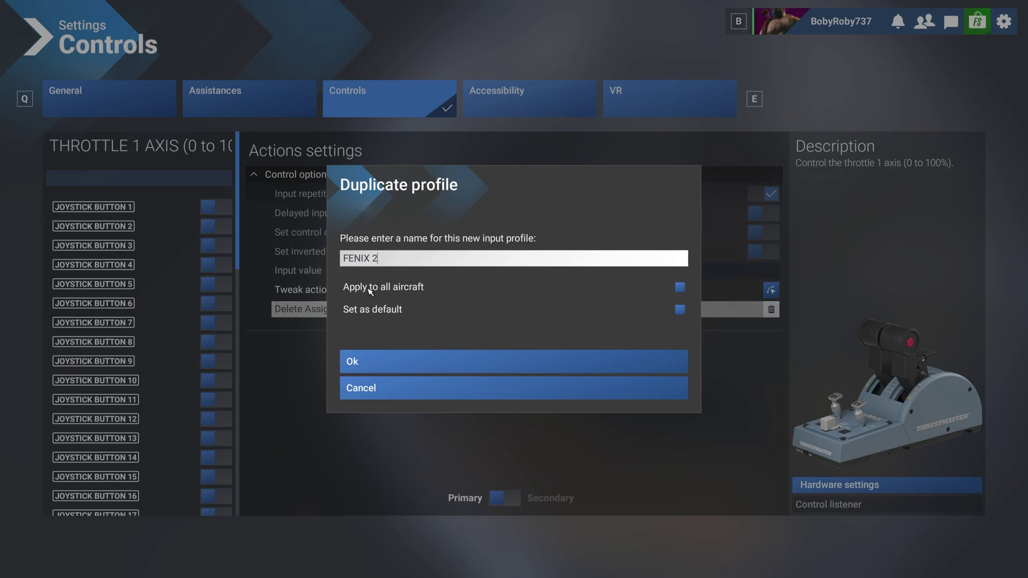
click(367, 368)
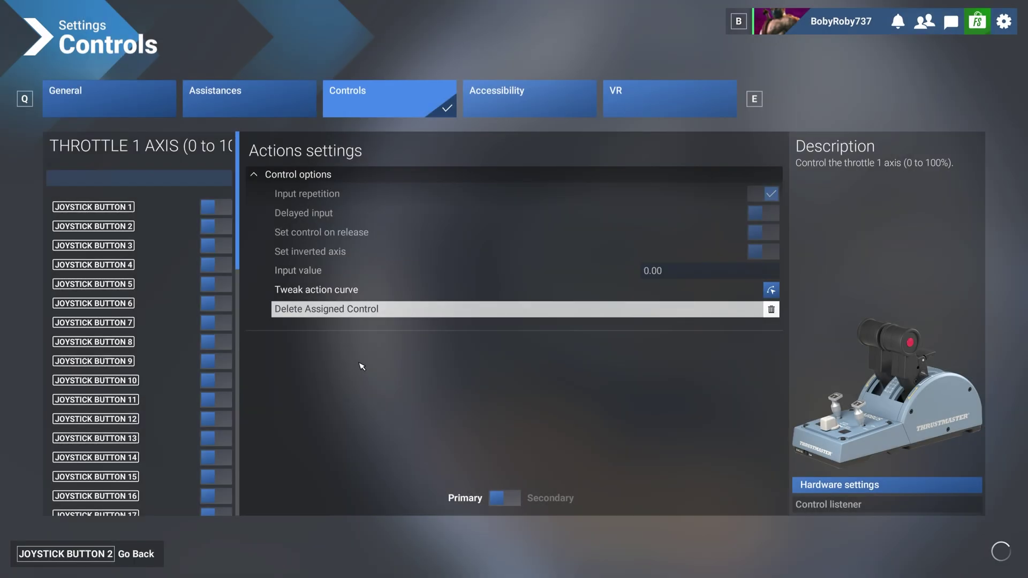
click(134, 554)
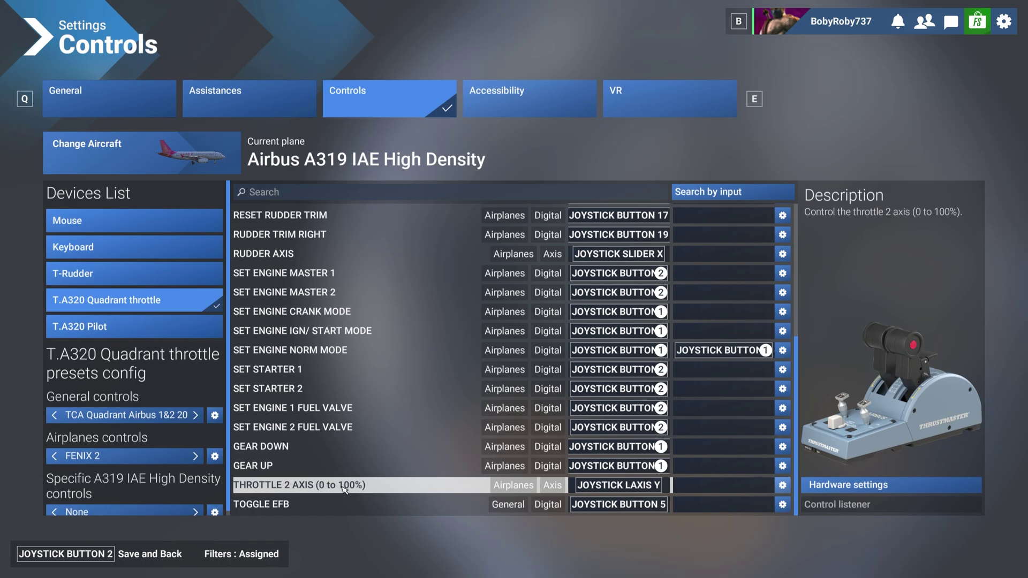
Delete the control assigned to THROTTLE 2 AXIS (0 to 100%) and return to the controls list.
click(783, 485)
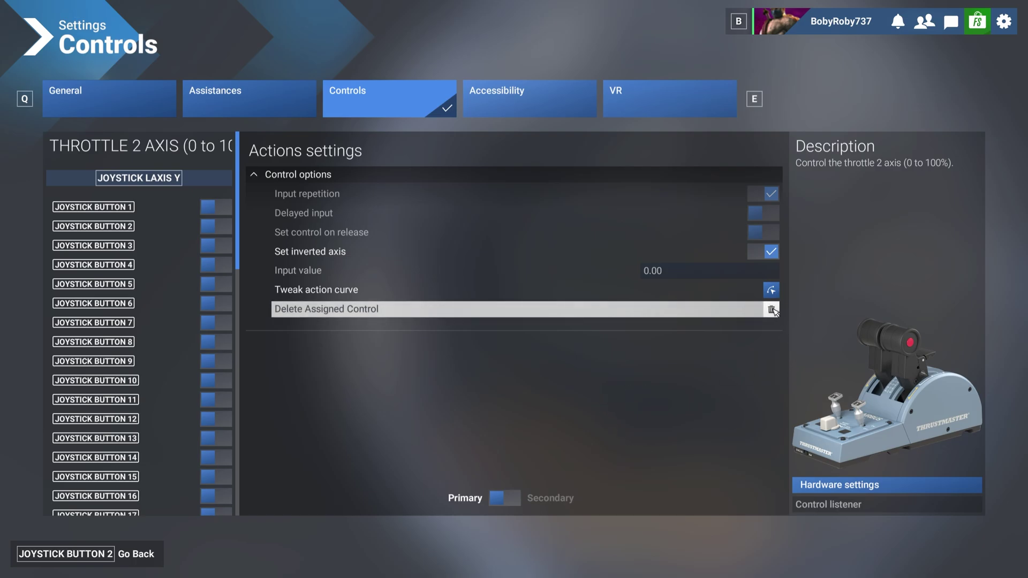
click(772, 310)
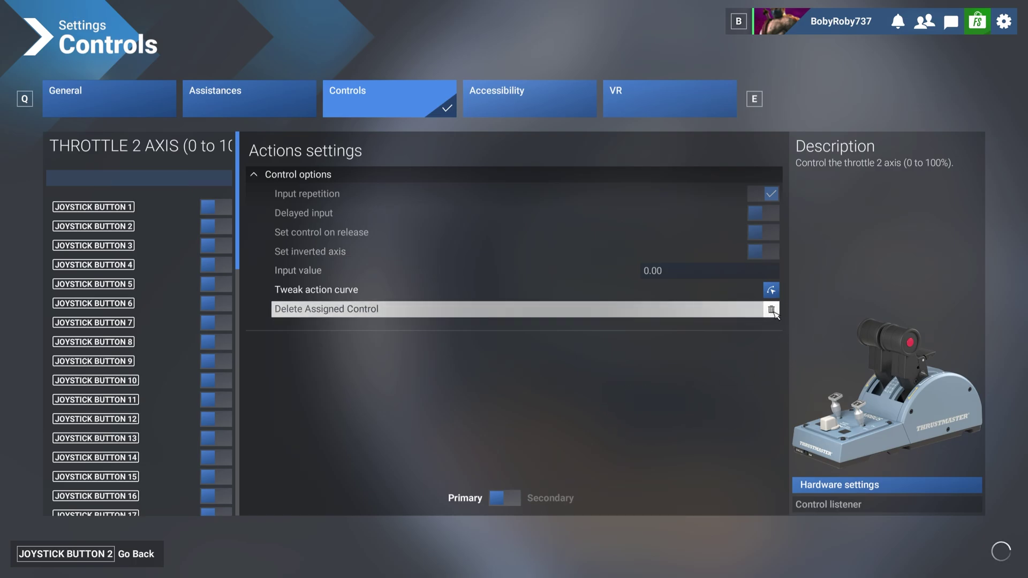
click(136, 554)
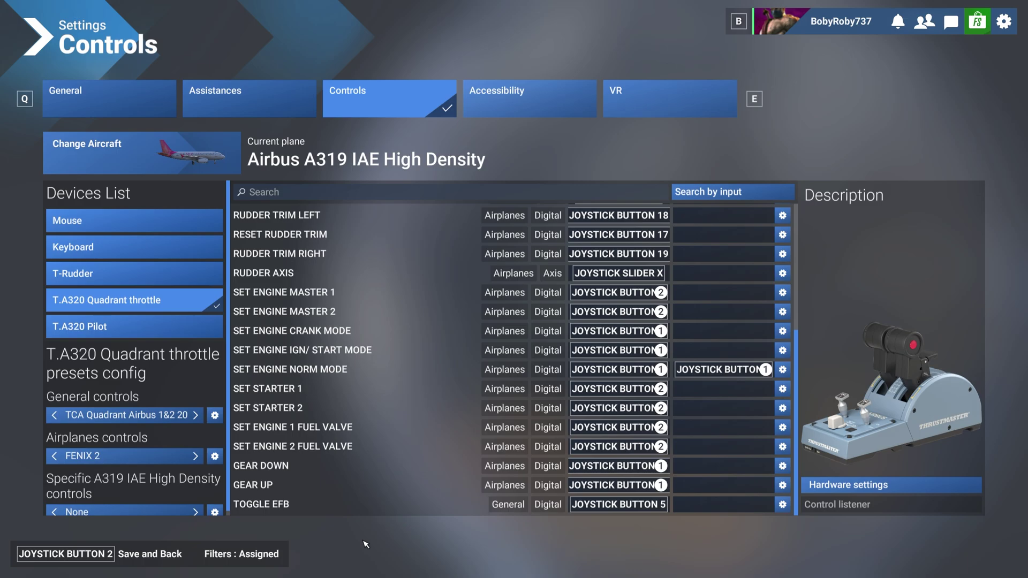
Set the controls filter to None and search the quadrant's controls for "throttle".
click(240, 559)
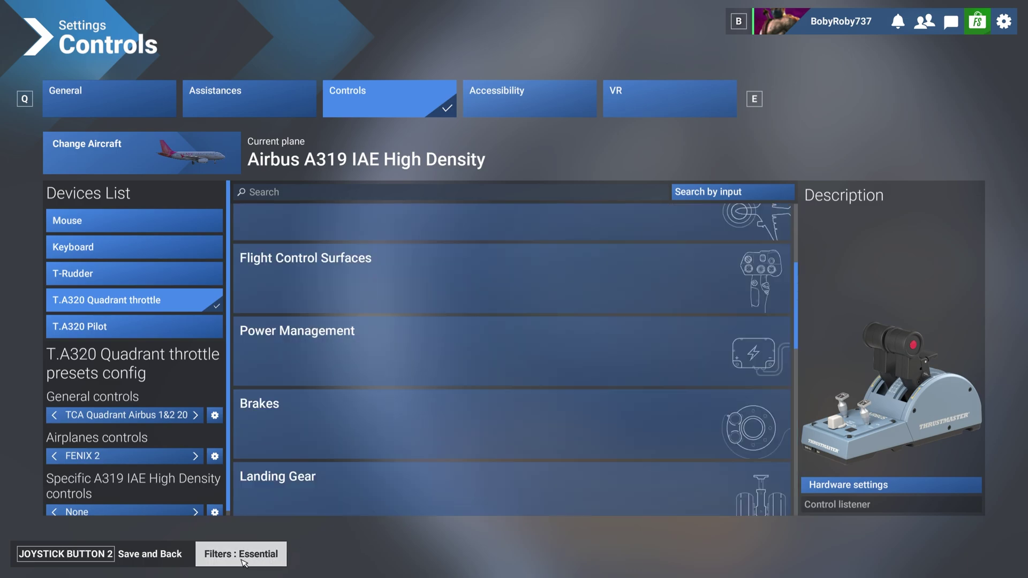
click(240, 559)
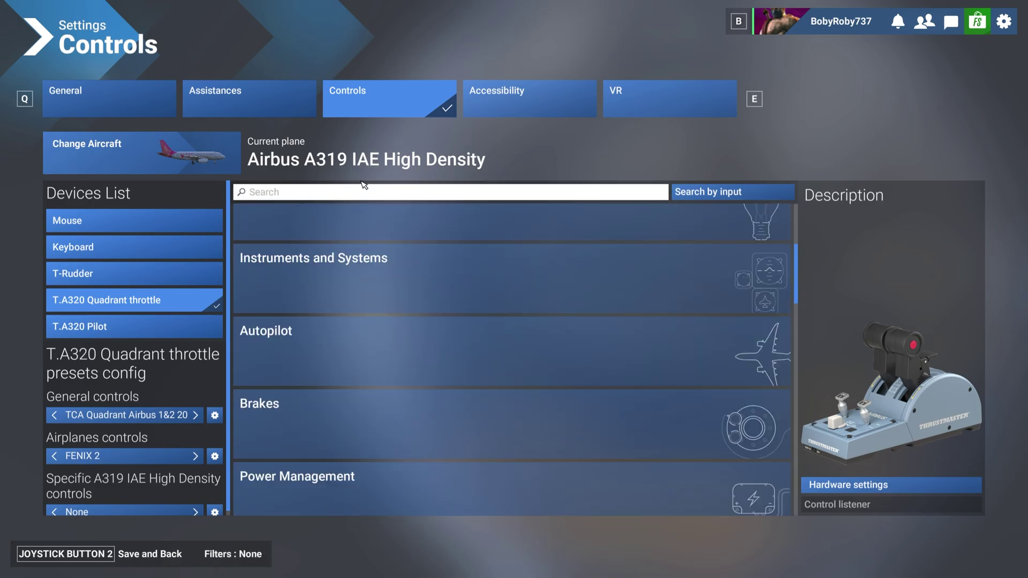
click(274, 195)
text(t)
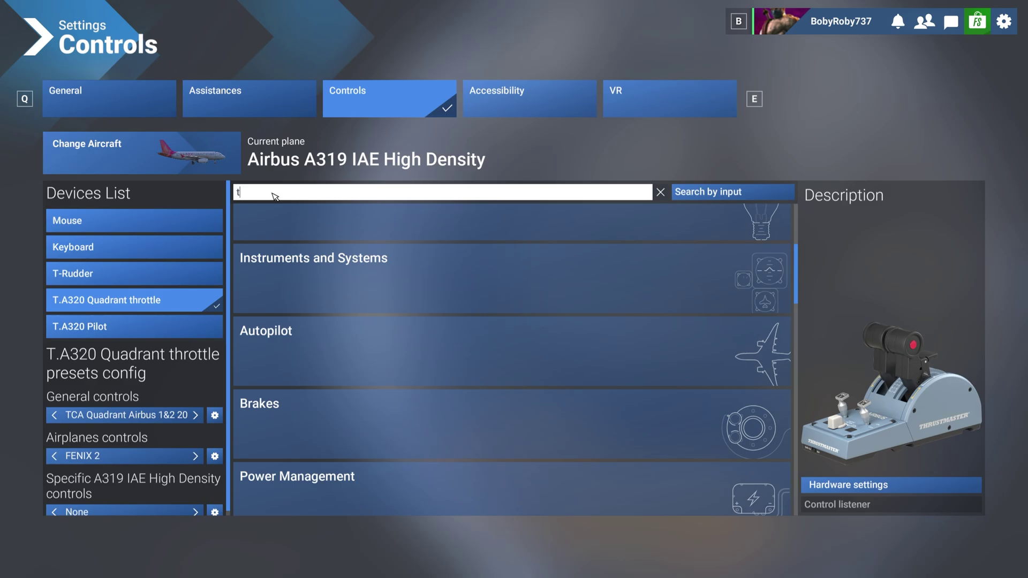
text(hrottle)
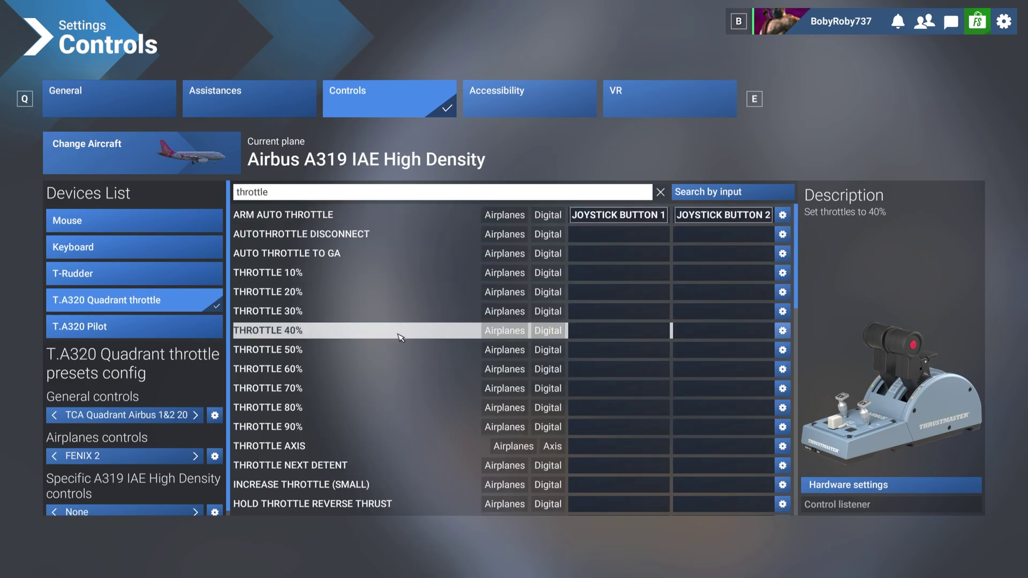
Assign JOYSTICK LAXIS X to the plain THROTTLE 1 AXIS control, without inverting it.
scroll(399, 337, down, 10)
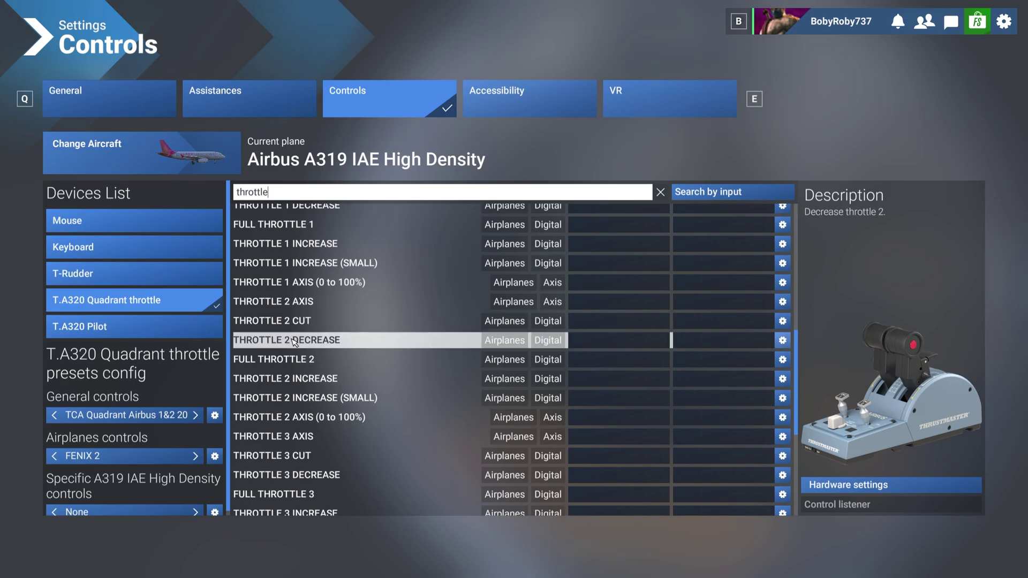
scroll(257, 339, up, 2)
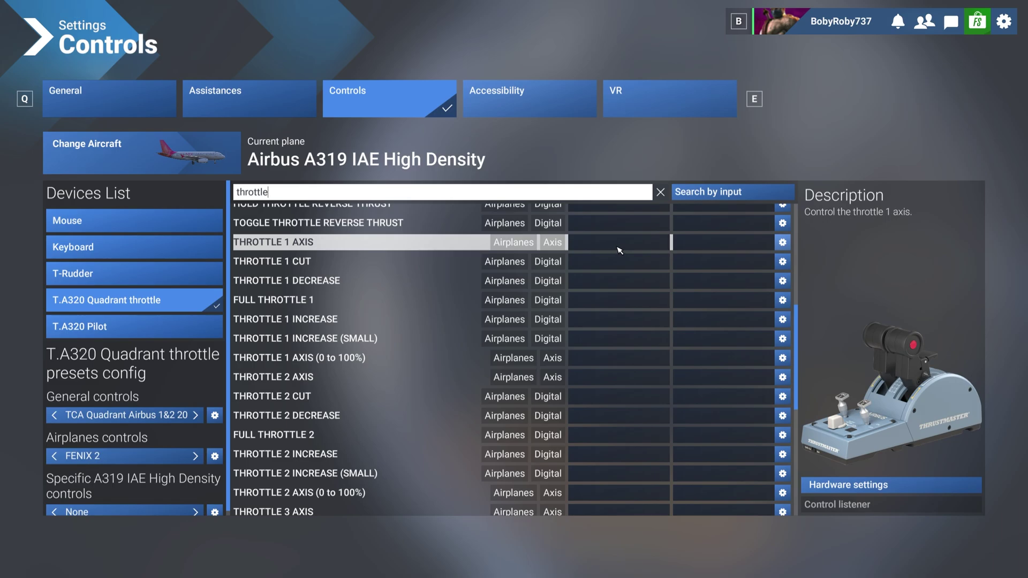
click(782, 242)
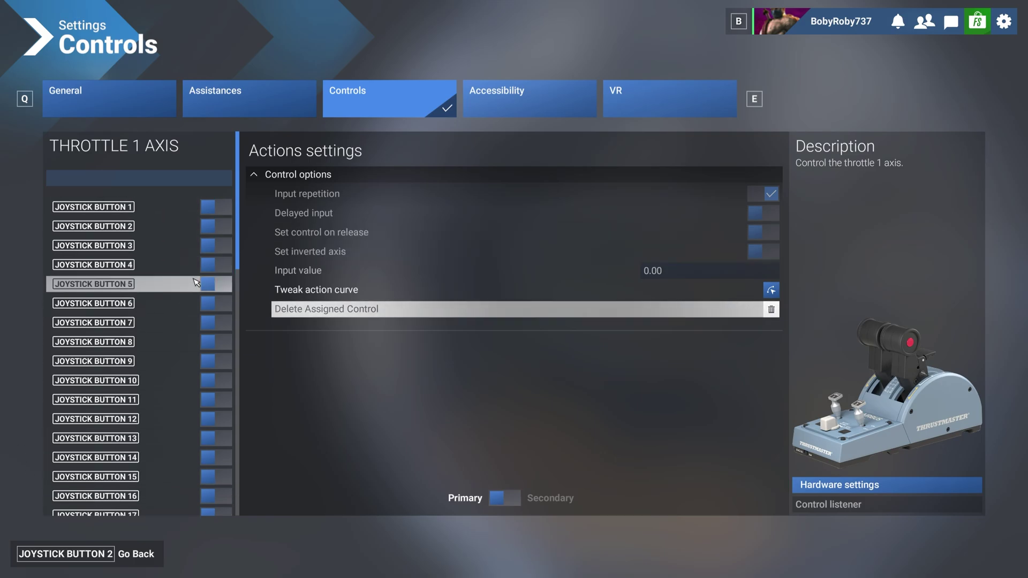
scroll(196, 283, down, 10)
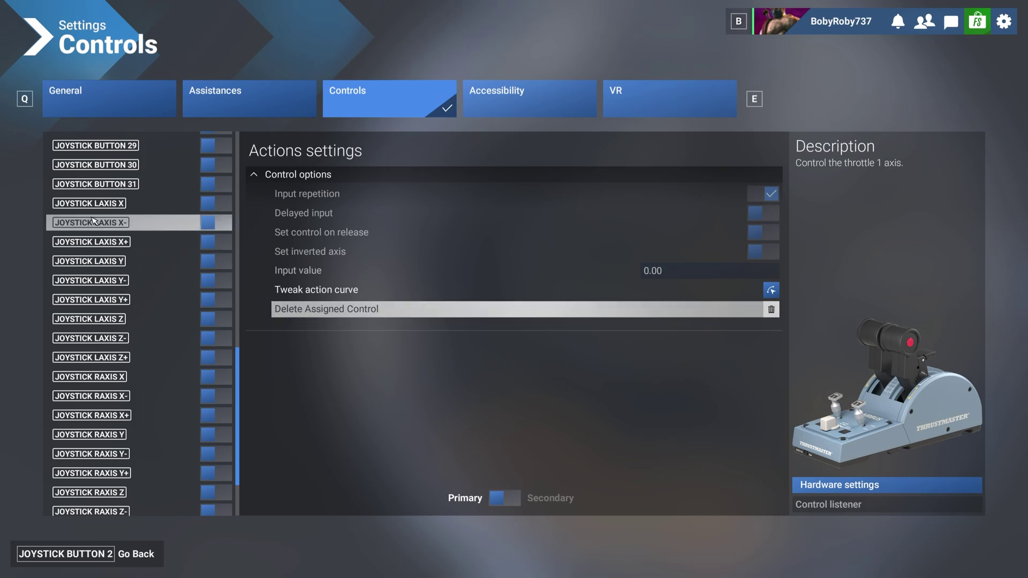
click(223, 204)
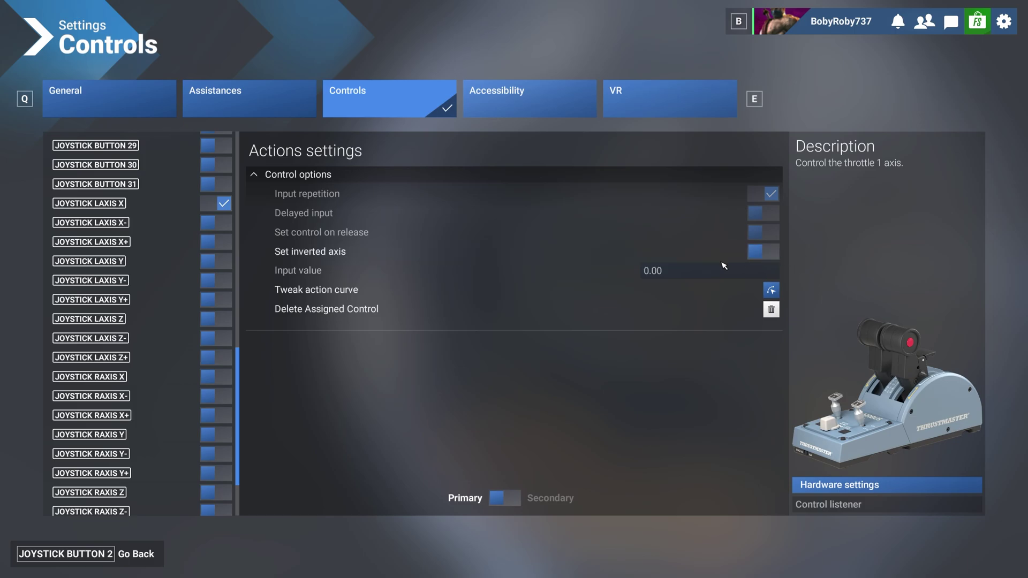
click(124, 558)
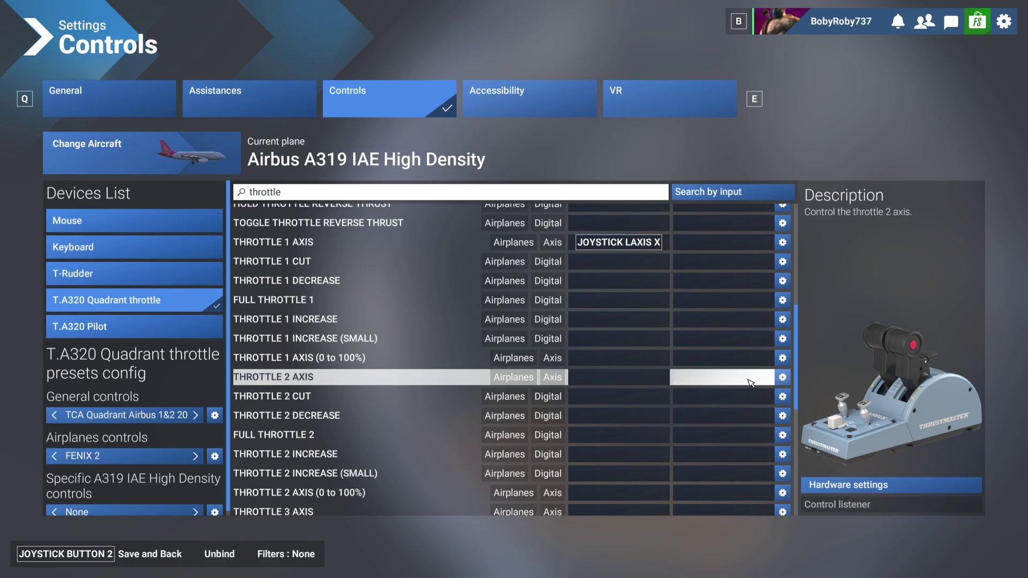
Assign JOYSTICK LAXIS Y to the plain THROTTLE 2 AXIS control, then save and leave the control settings.
click(782, 377)
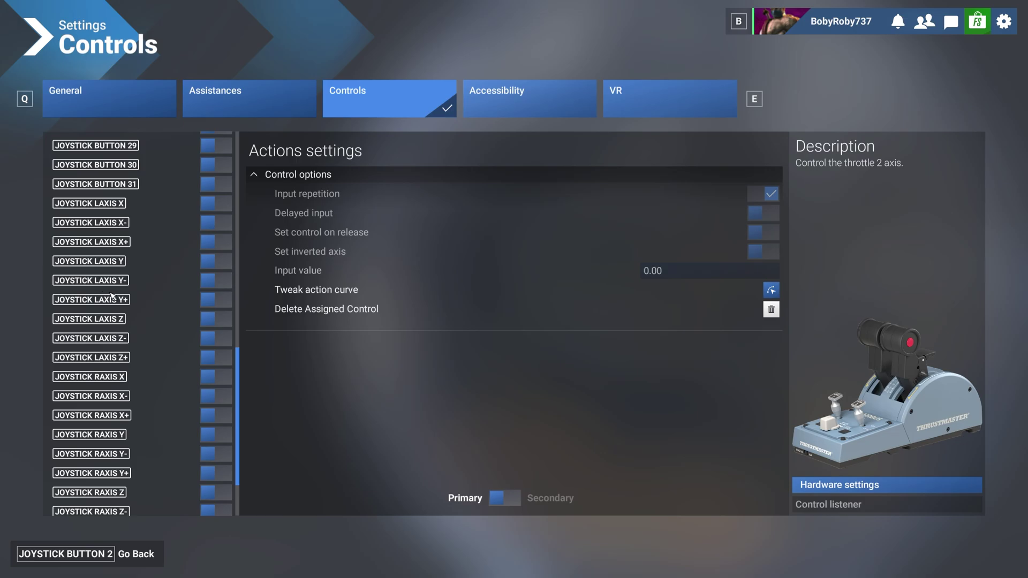
scroll(114, 302, up, 3)
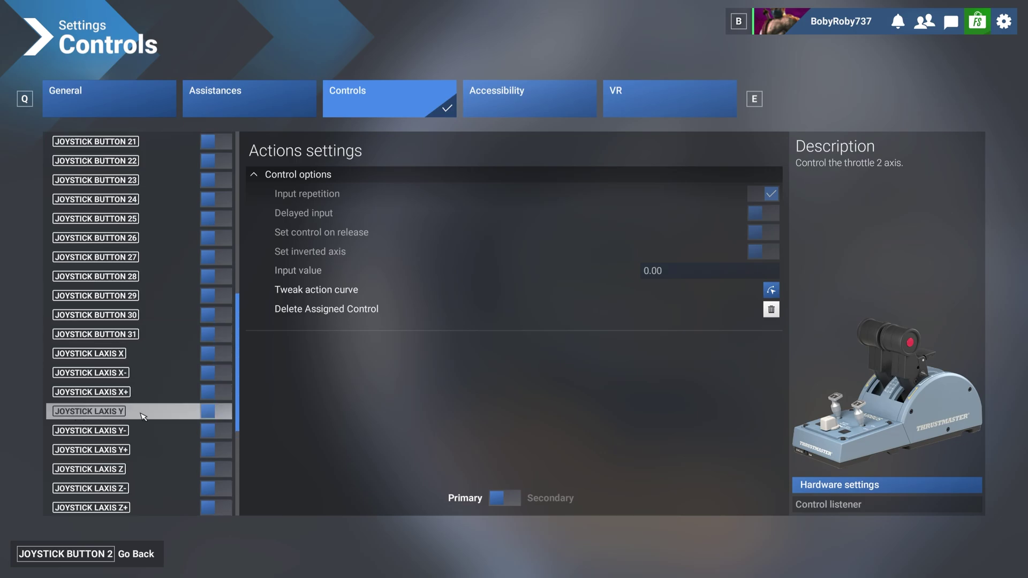
click(223, 415)
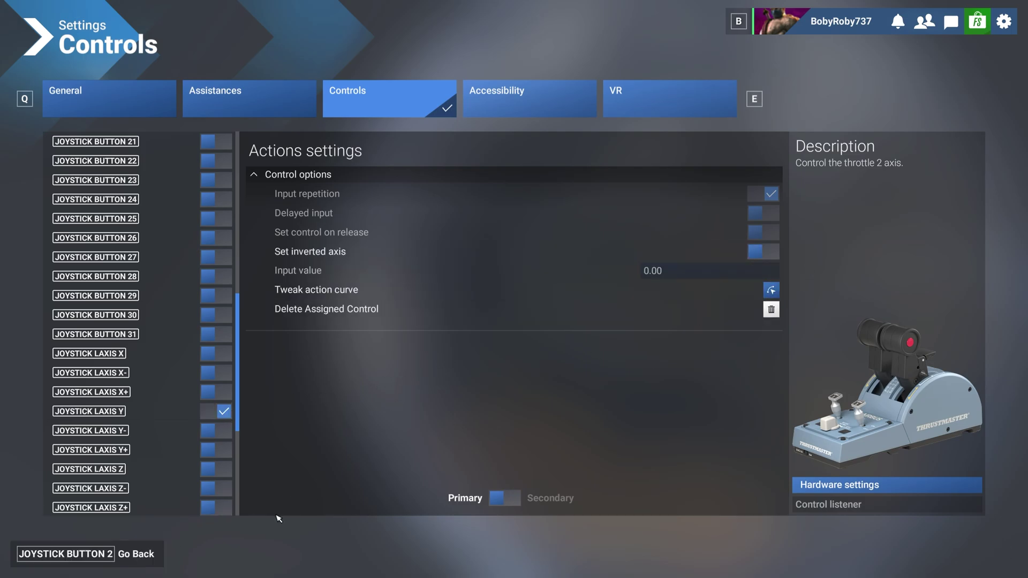
click(145, 552)
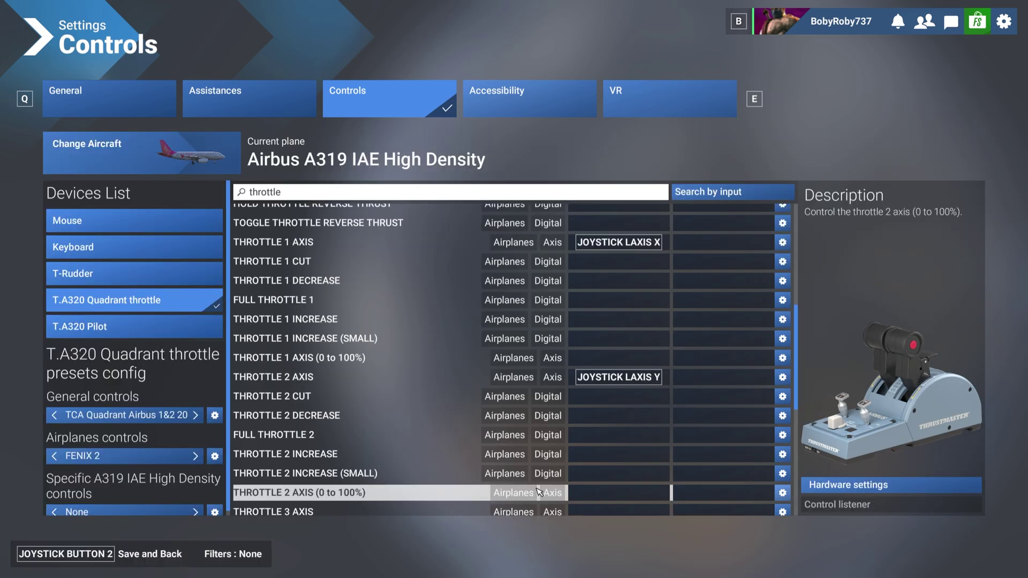
click(147, 557)
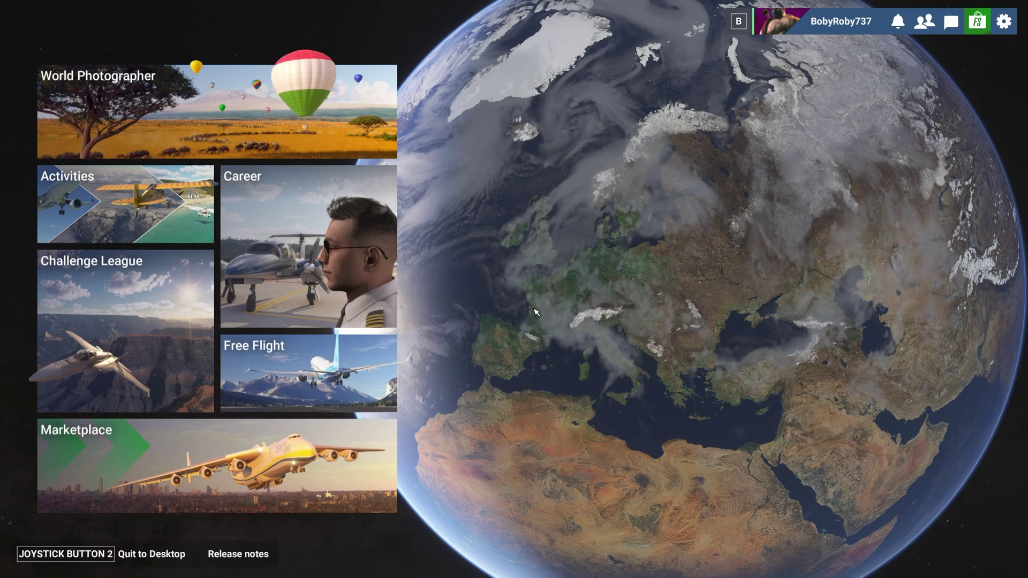
Set up a free flight departing from LKMT Mosnov at GATE 2 -- RAMP GA LARGE.
click(343, 370)
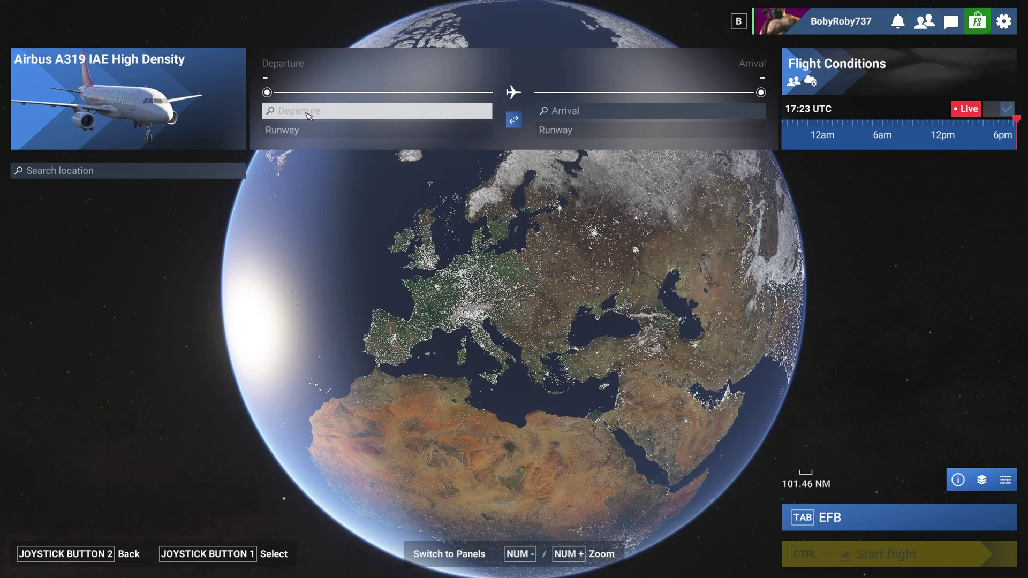
click(308, 115)
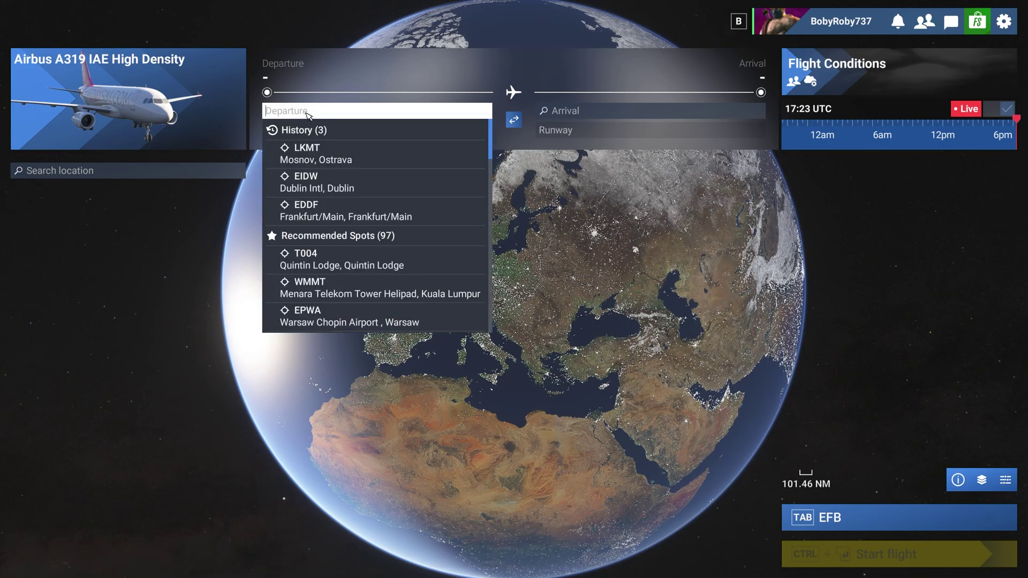
click(328, 155)
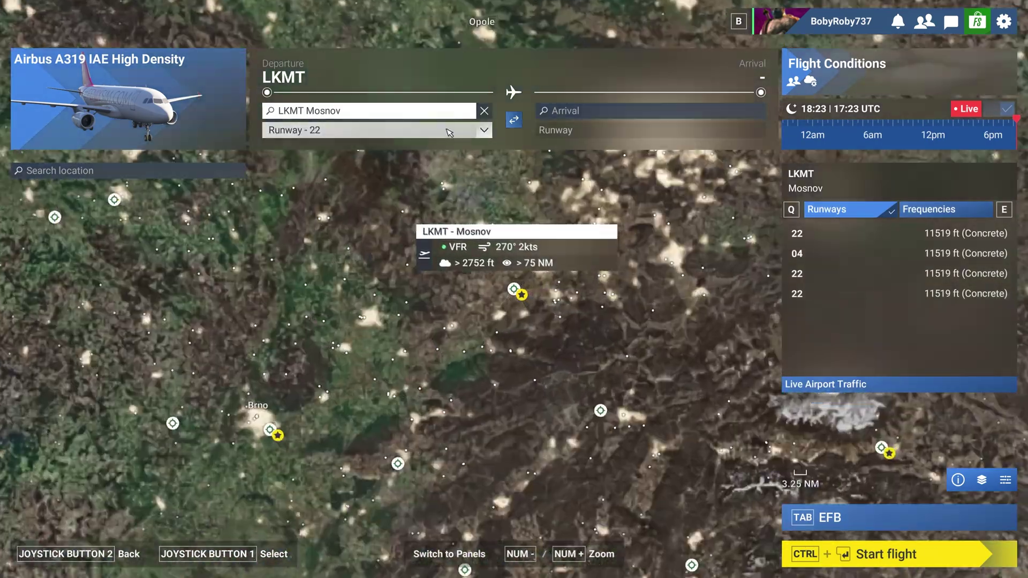
click(449, 132)
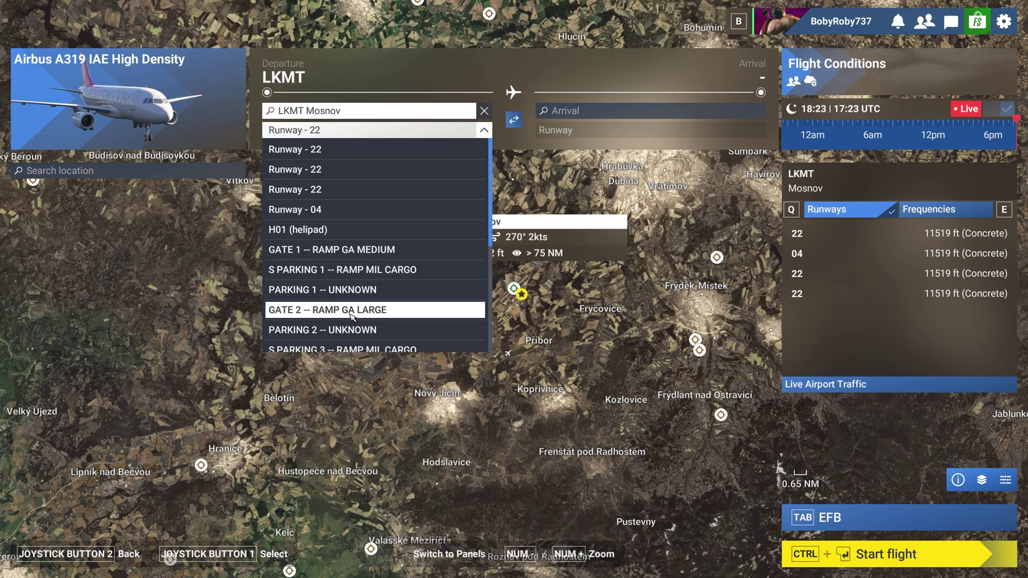
click(351, 315)
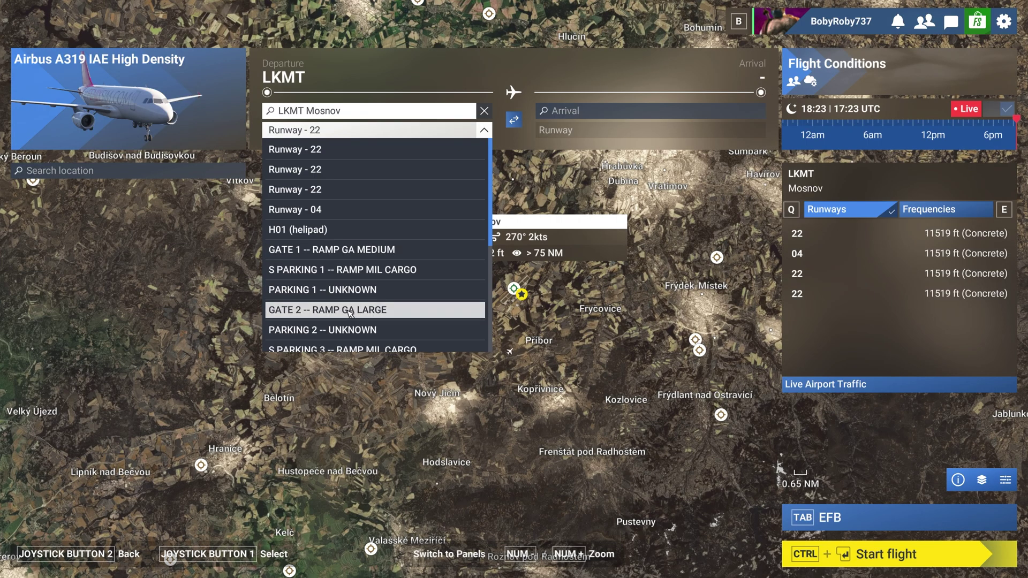
Switch the flight's weather and time to Preset, set the local time to 10:36, save the conditions and start the flight.
click(909, 59)
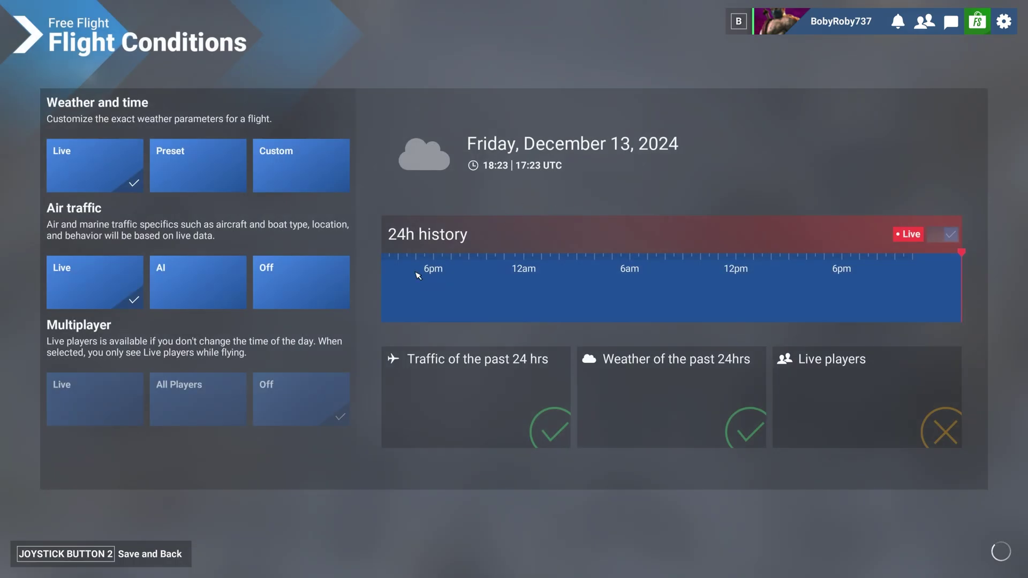
click(211, 179)
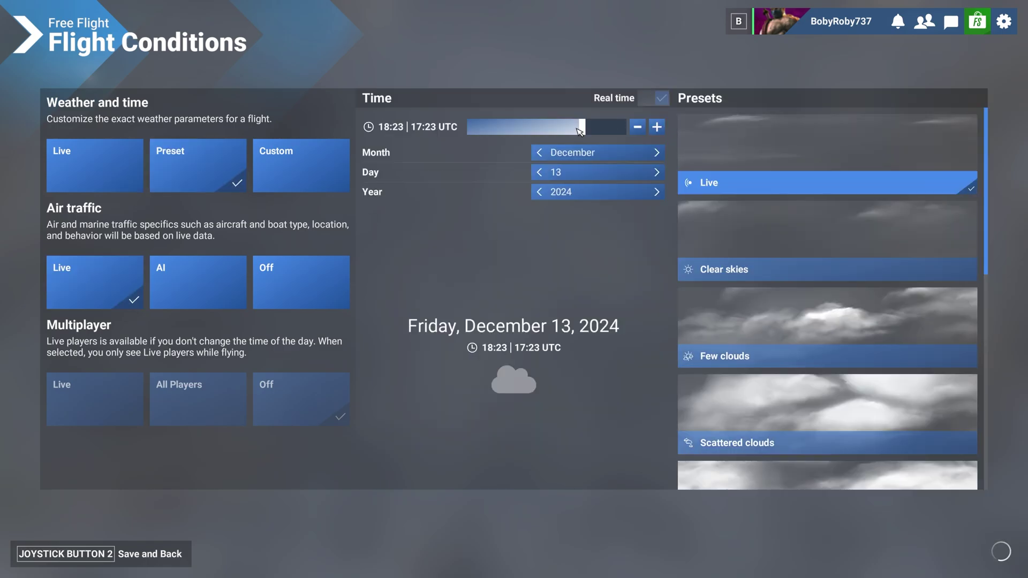
drag(580, 131, 533, 131)
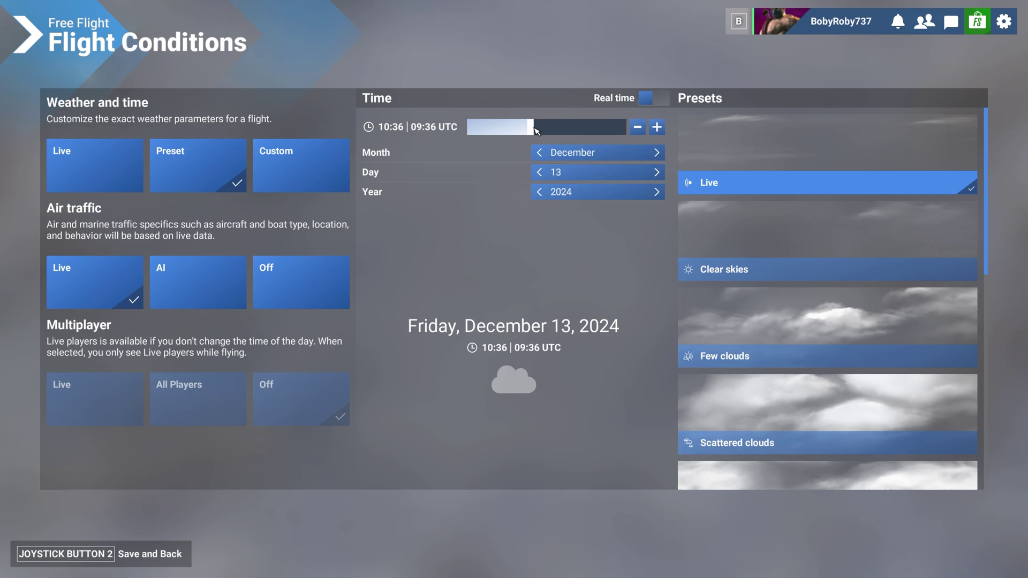
click(143, 564)
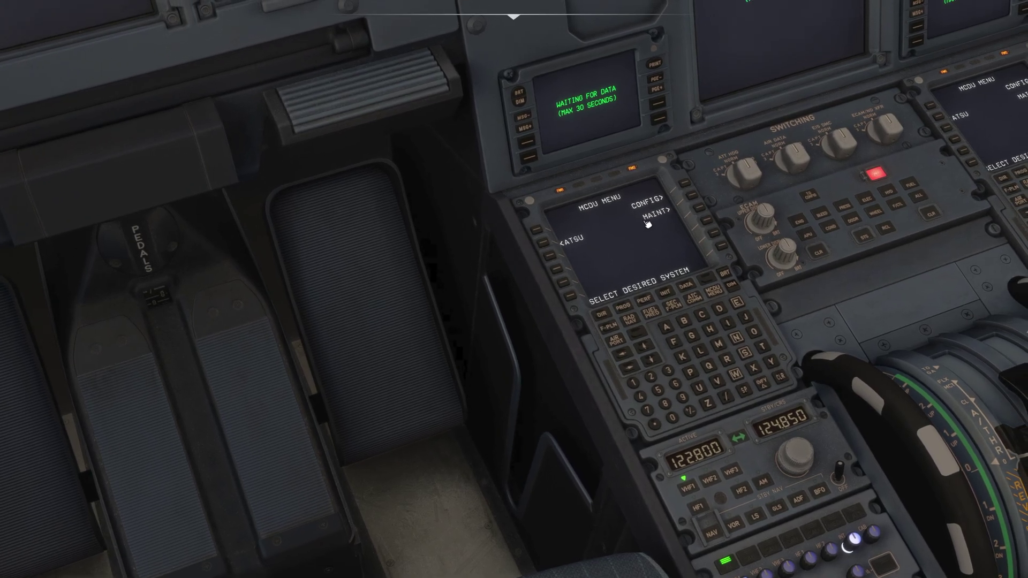
Start the thrust lever calibration in the captain's MCDU and record the levers' MAX REVERSE position.
click(688, 185)
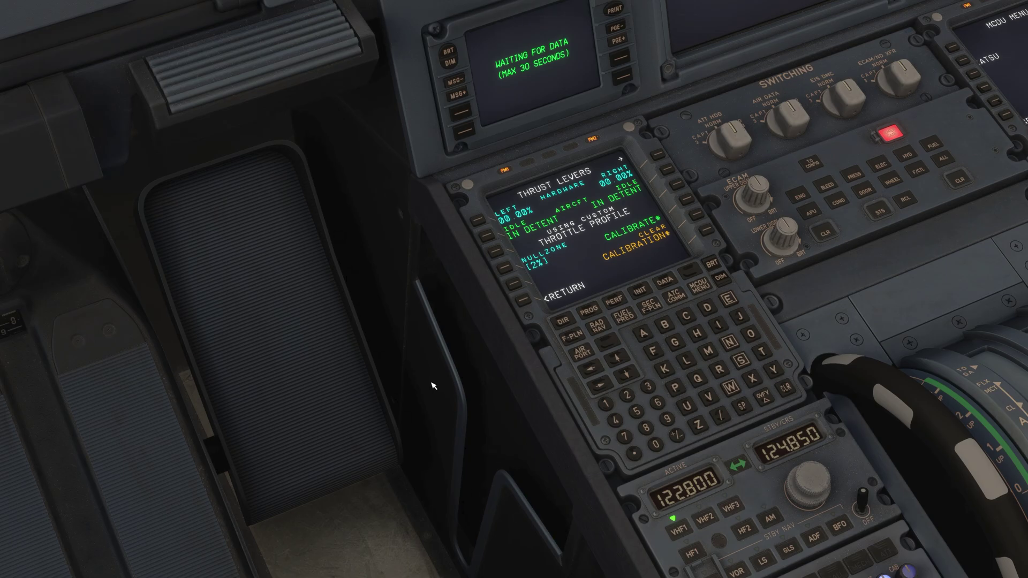
click(694, 202)
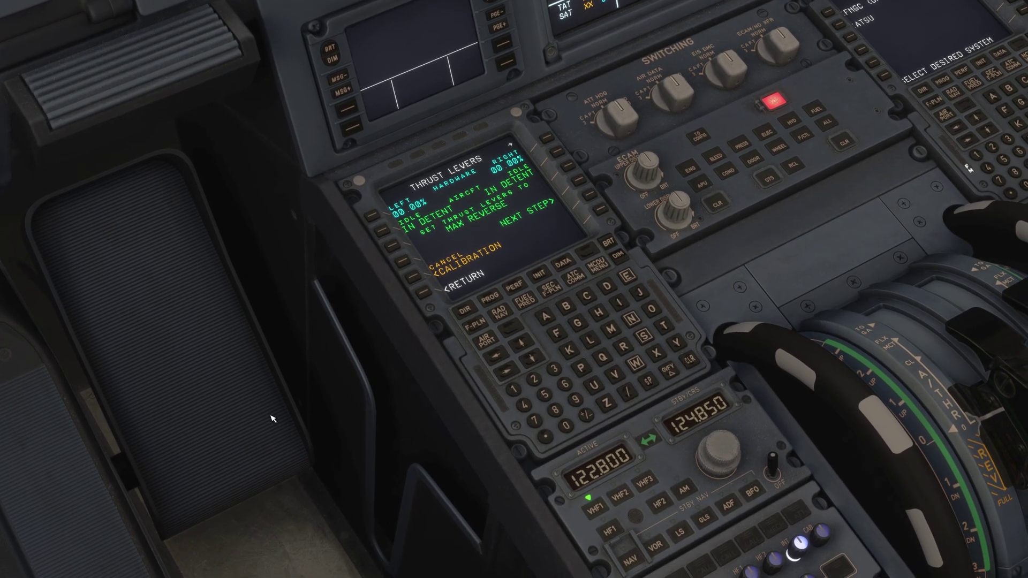
drag(273, 419, 893, 211)
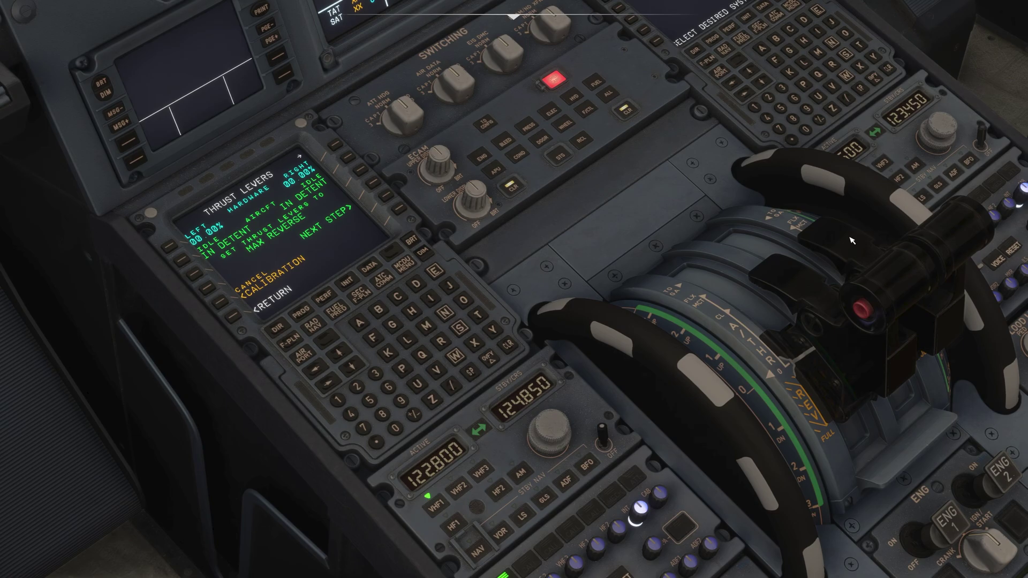
drag(152, 418, 134, 419)
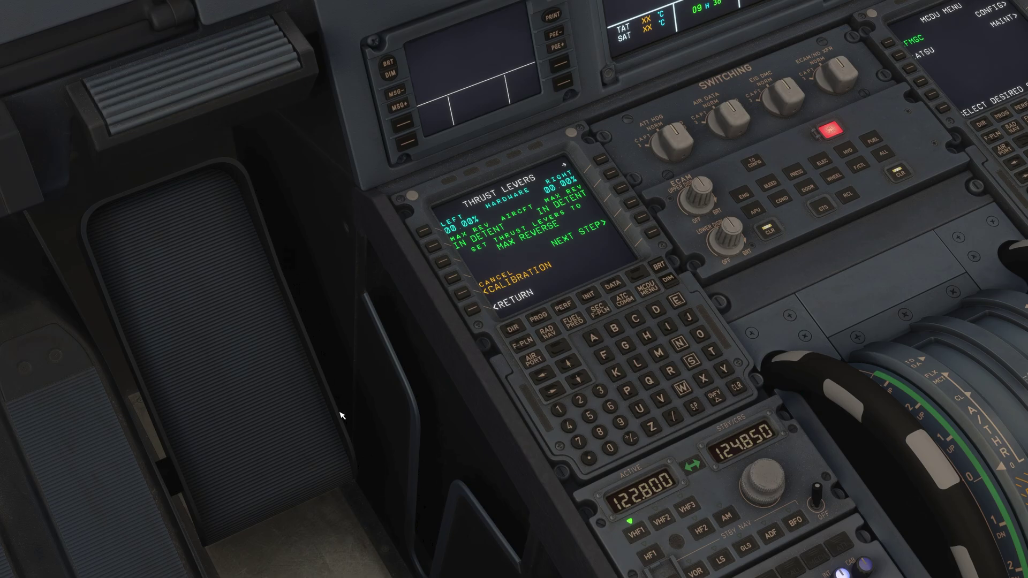
drag(335, 490, 911, 363)
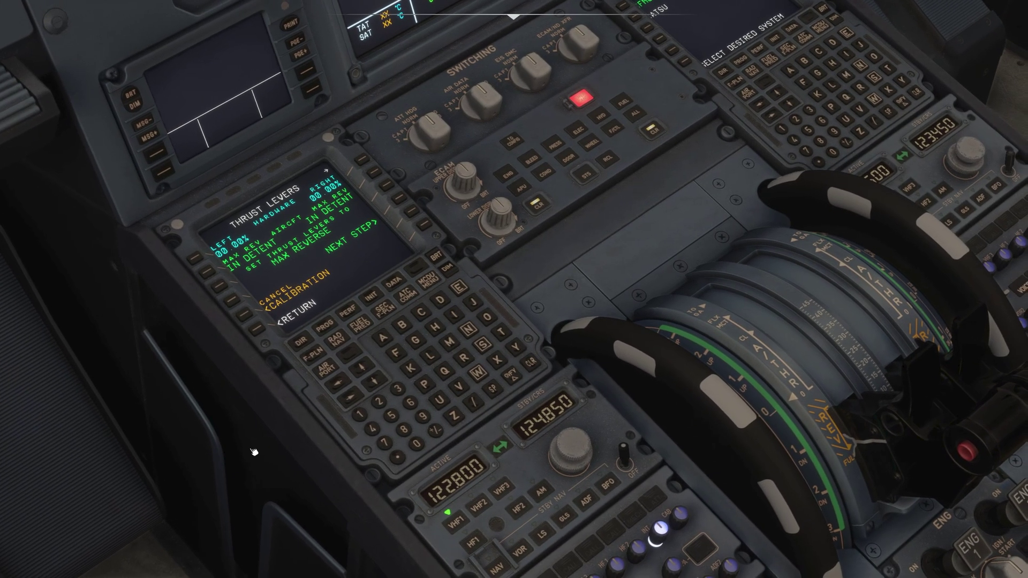
drag(254, 452, 112, 452)
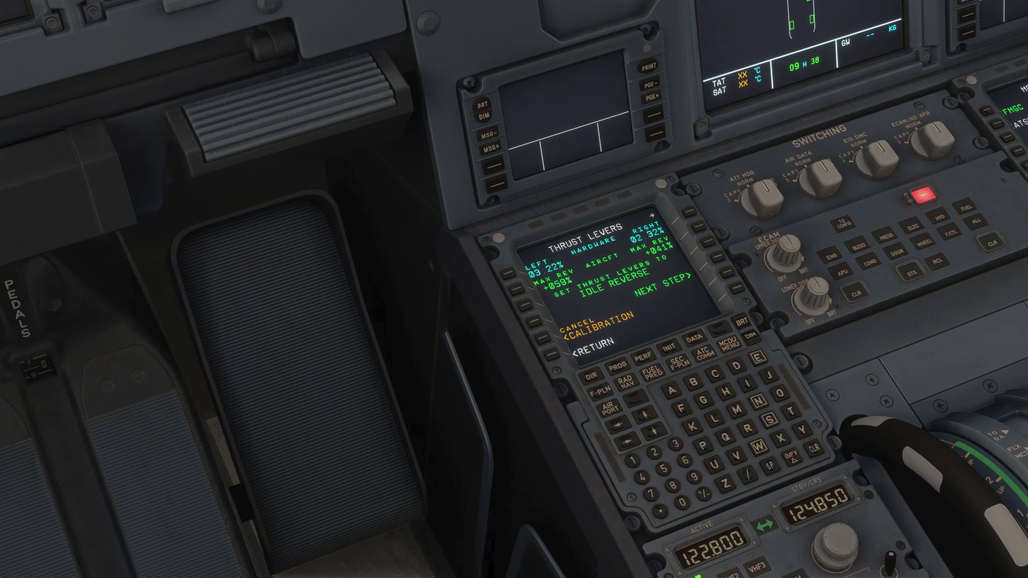
Calibrate the remaining thrust lever positions from IDLE REVERSE through IDLE to TO/GA, then store the calibration.
click(722, 259)
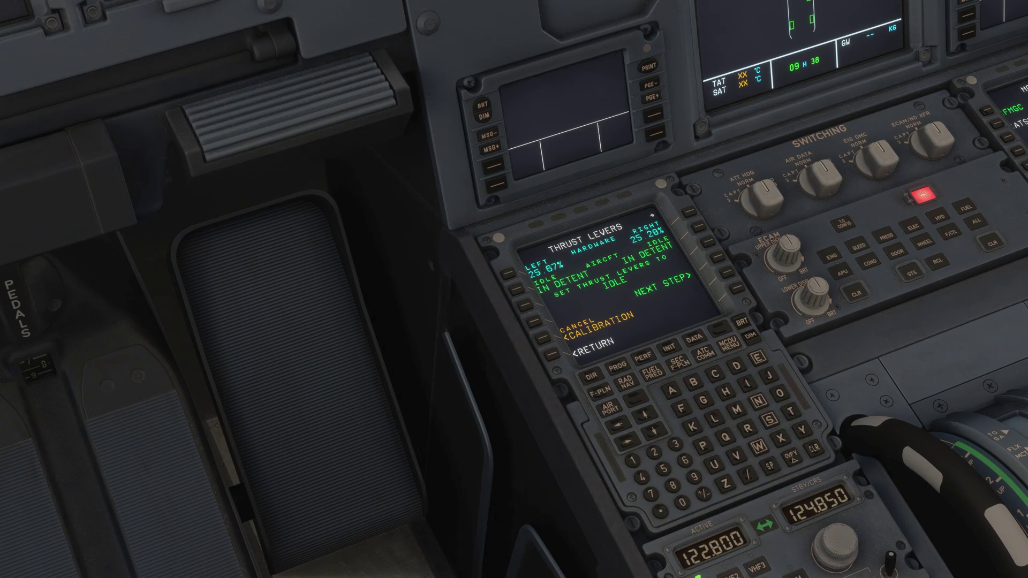
click(721, 260)
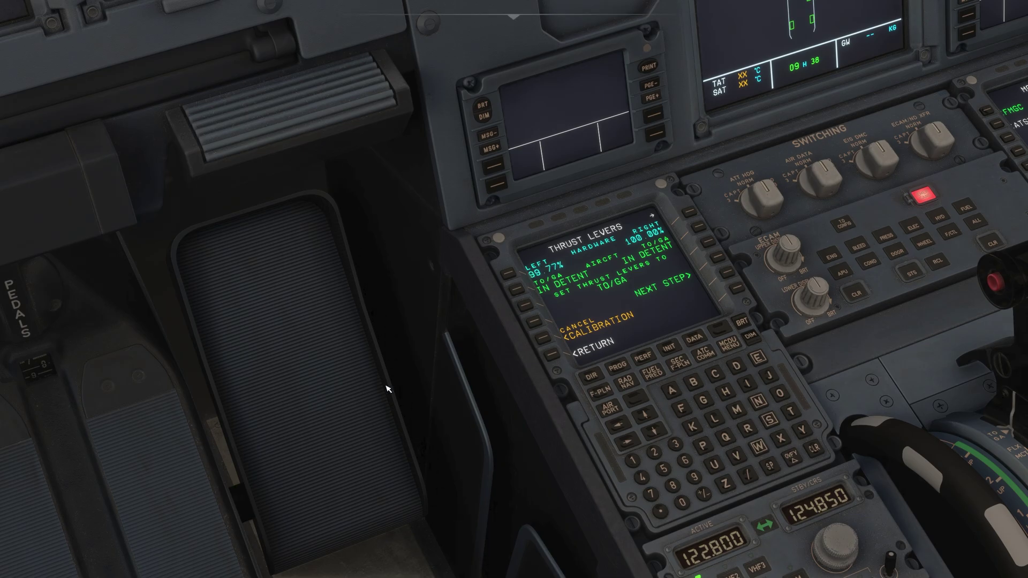
click(719, 258)
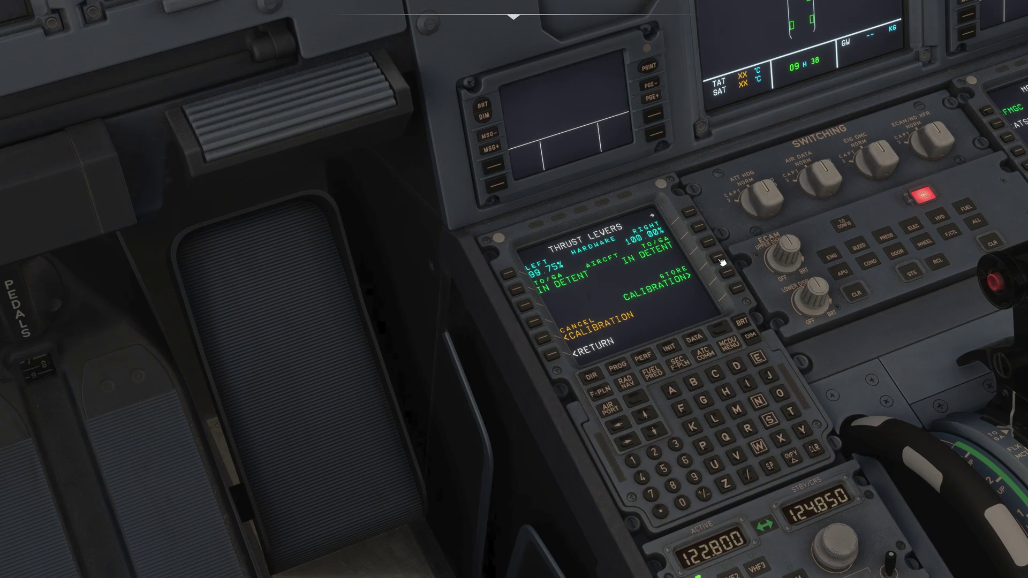
click(720, 261)
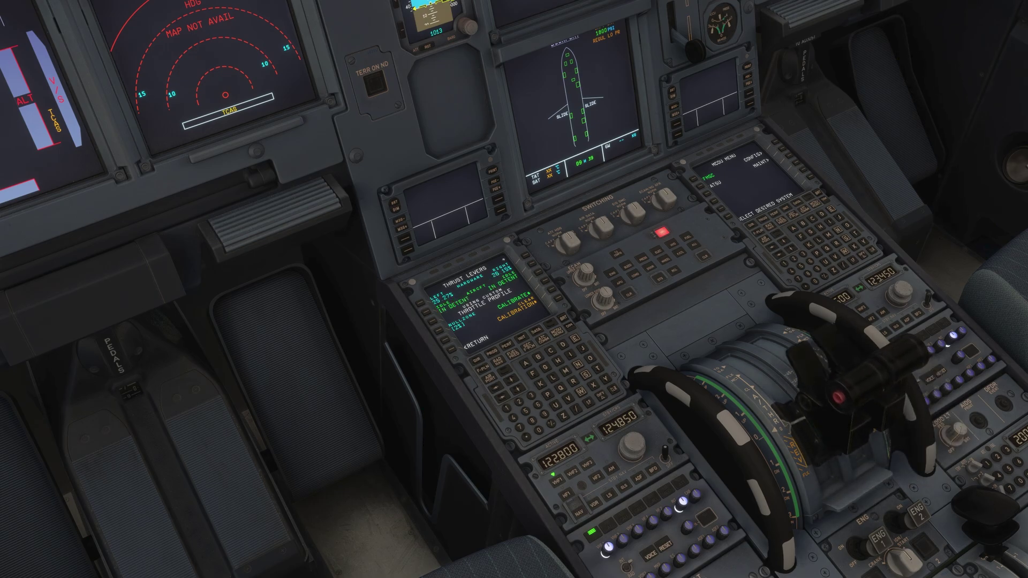
key(ctrl+space)
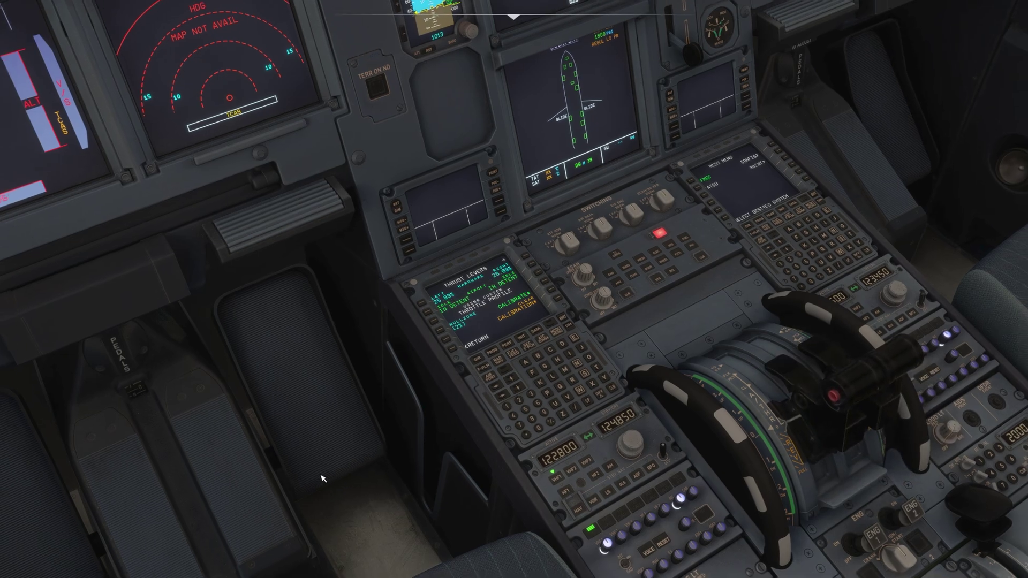
scroll(434, 483, down, 5)
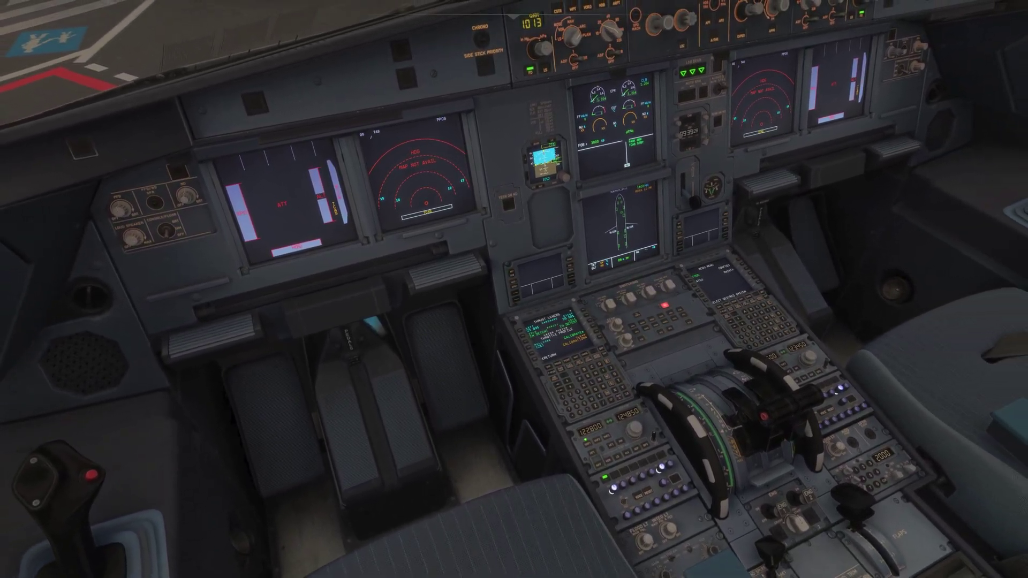
right_click(440, 482)
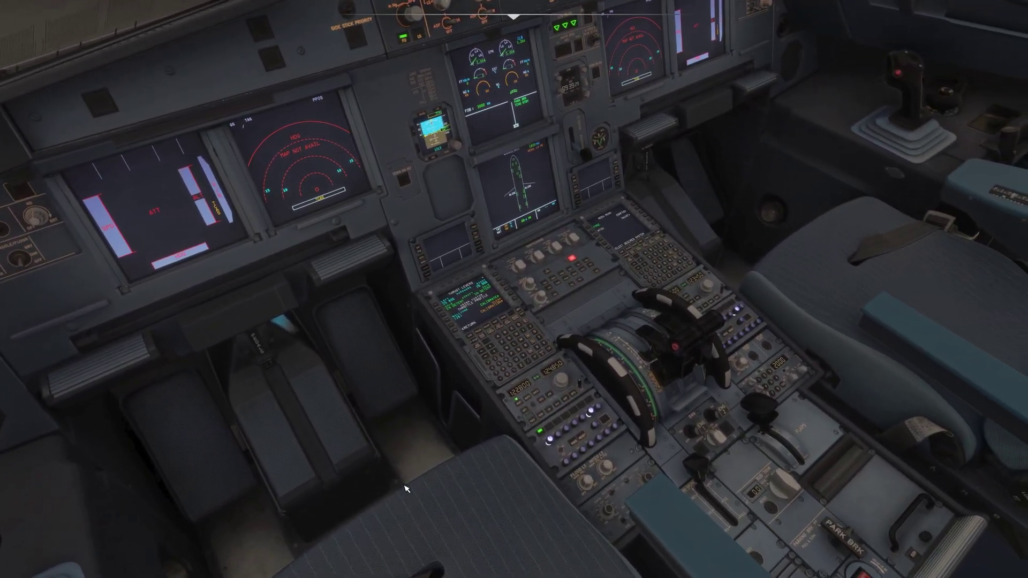
right_click(332, 461)
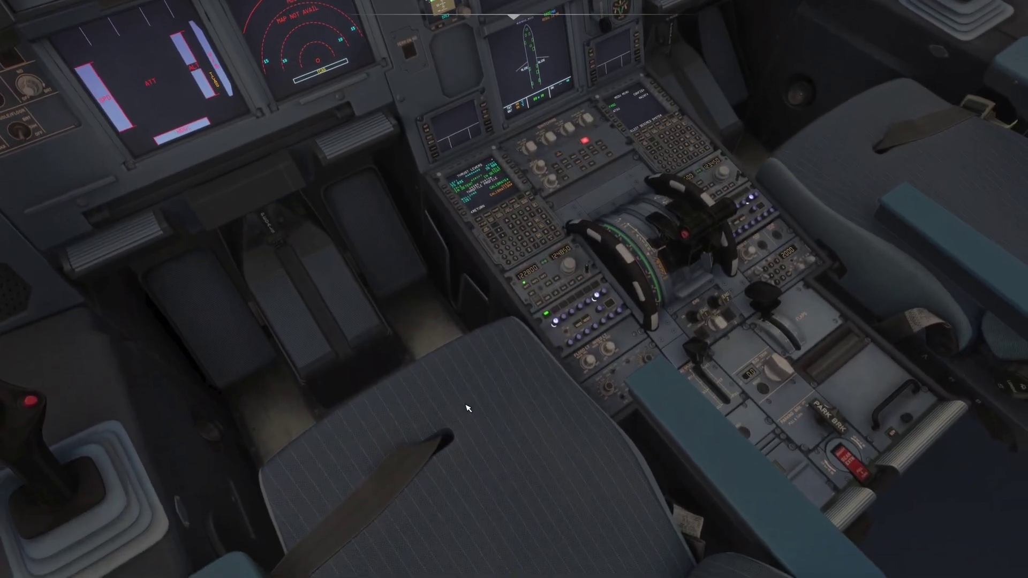
right_click(466, 408)
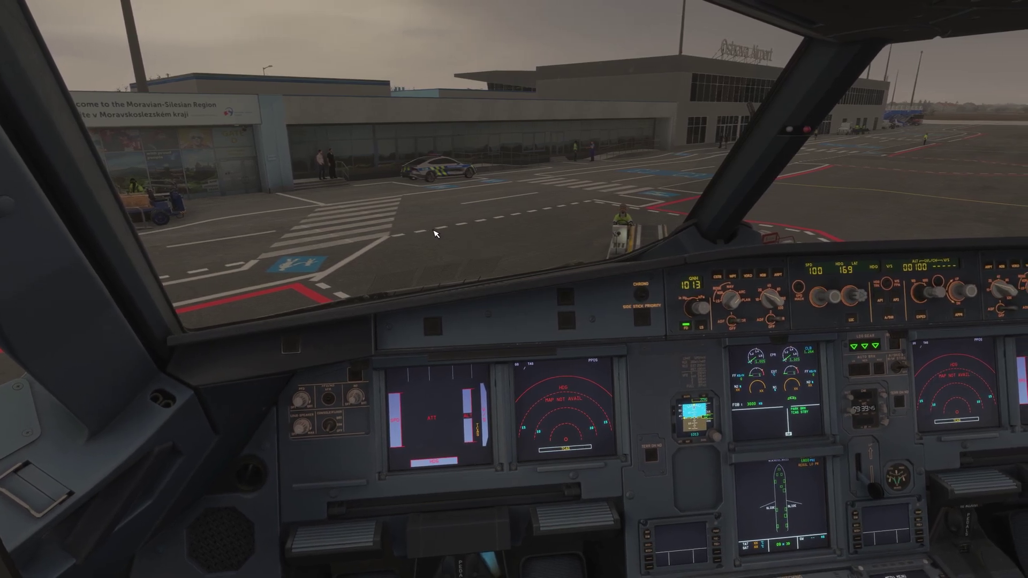
right_click(408, 367)
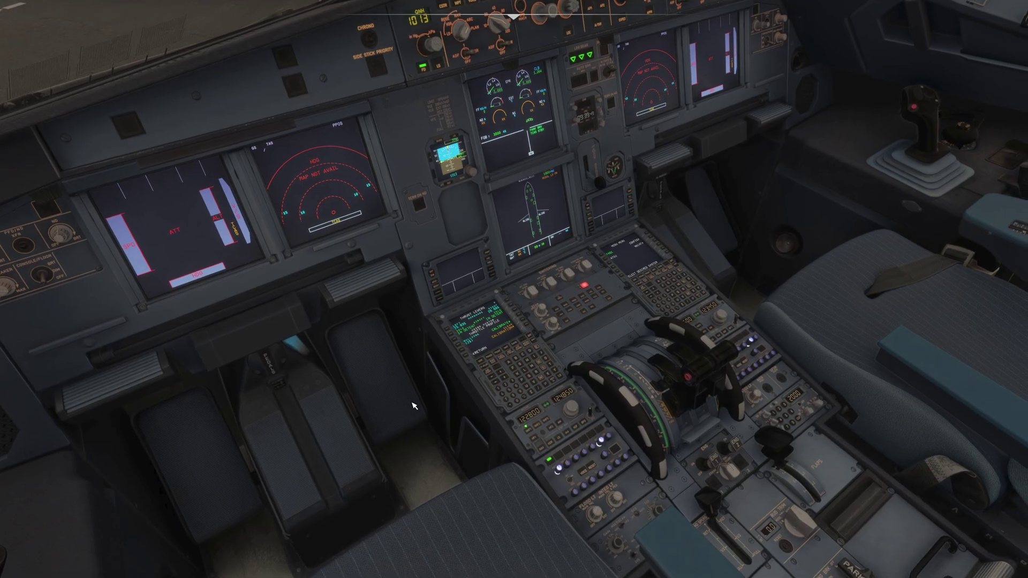
right_click(413, 408)
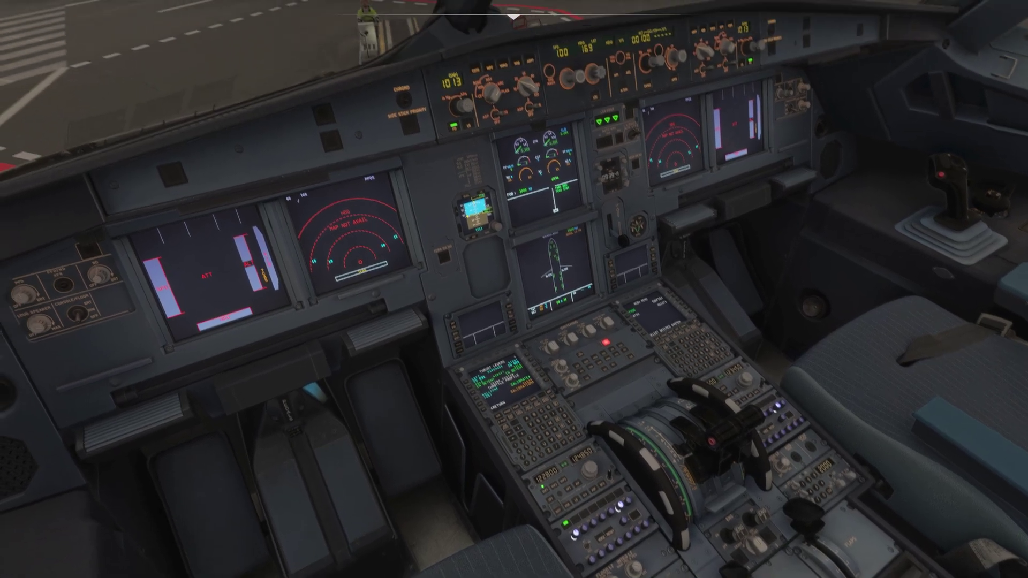